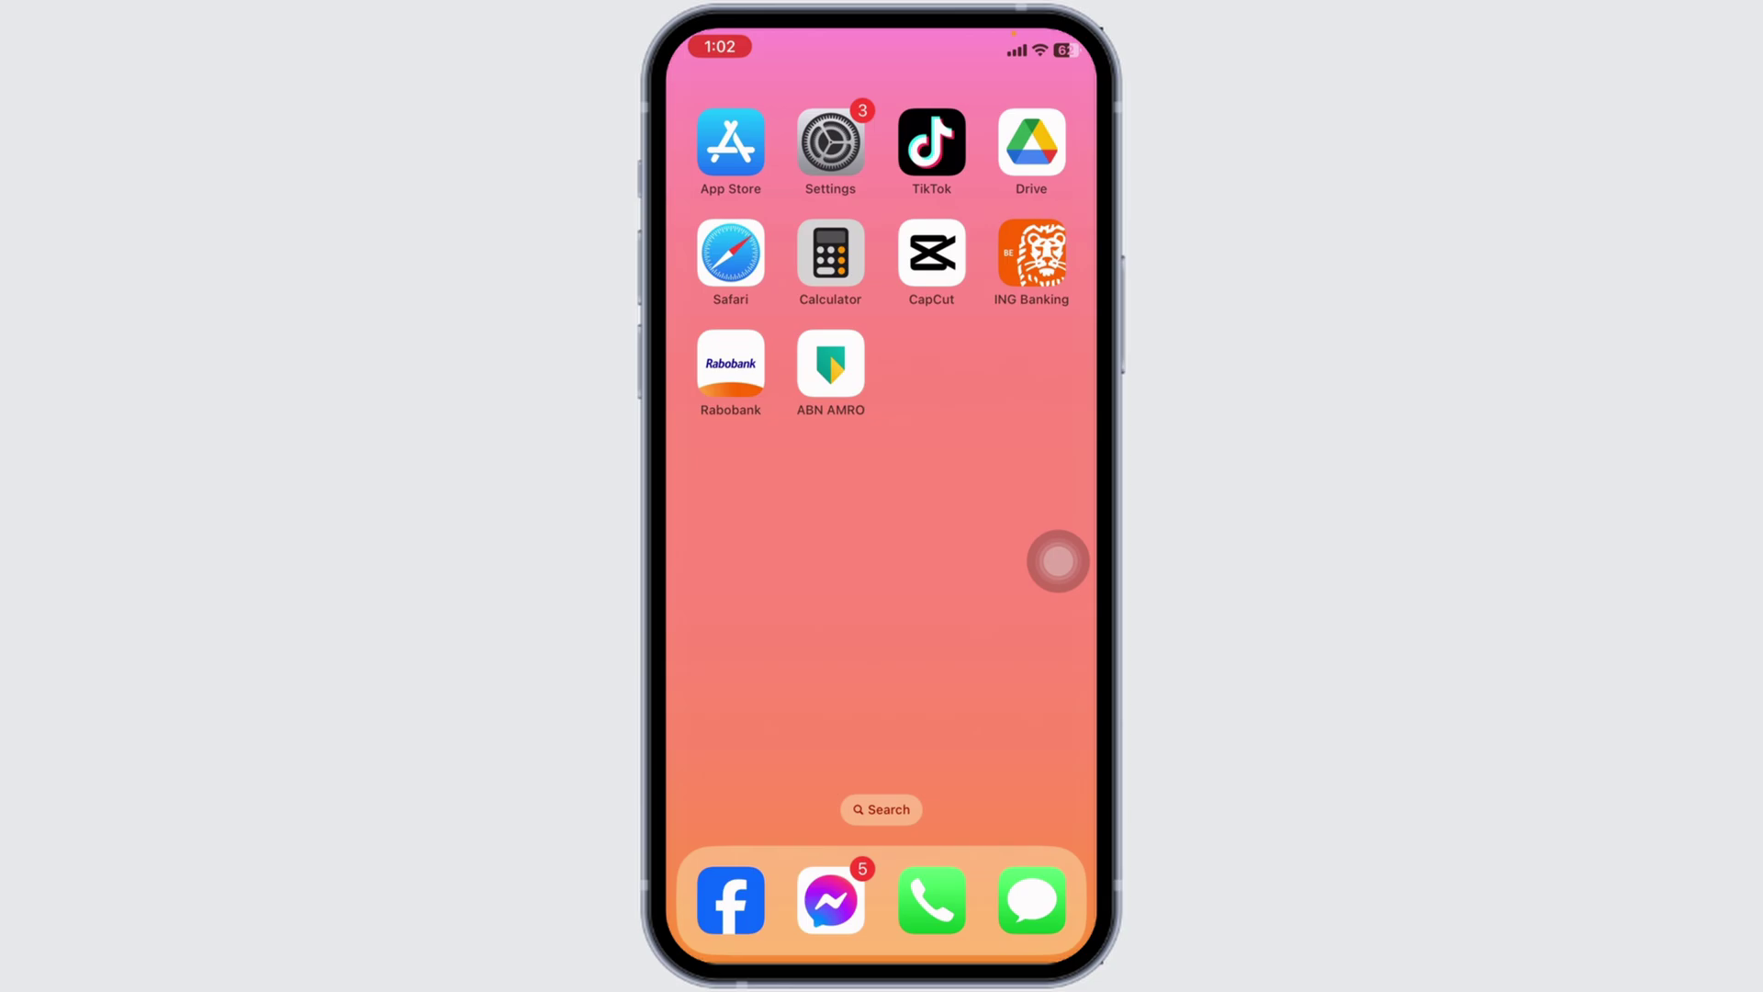
- Check App Store's 'ing bank' search shows ING Banking installed, then return home
click(730, 142)
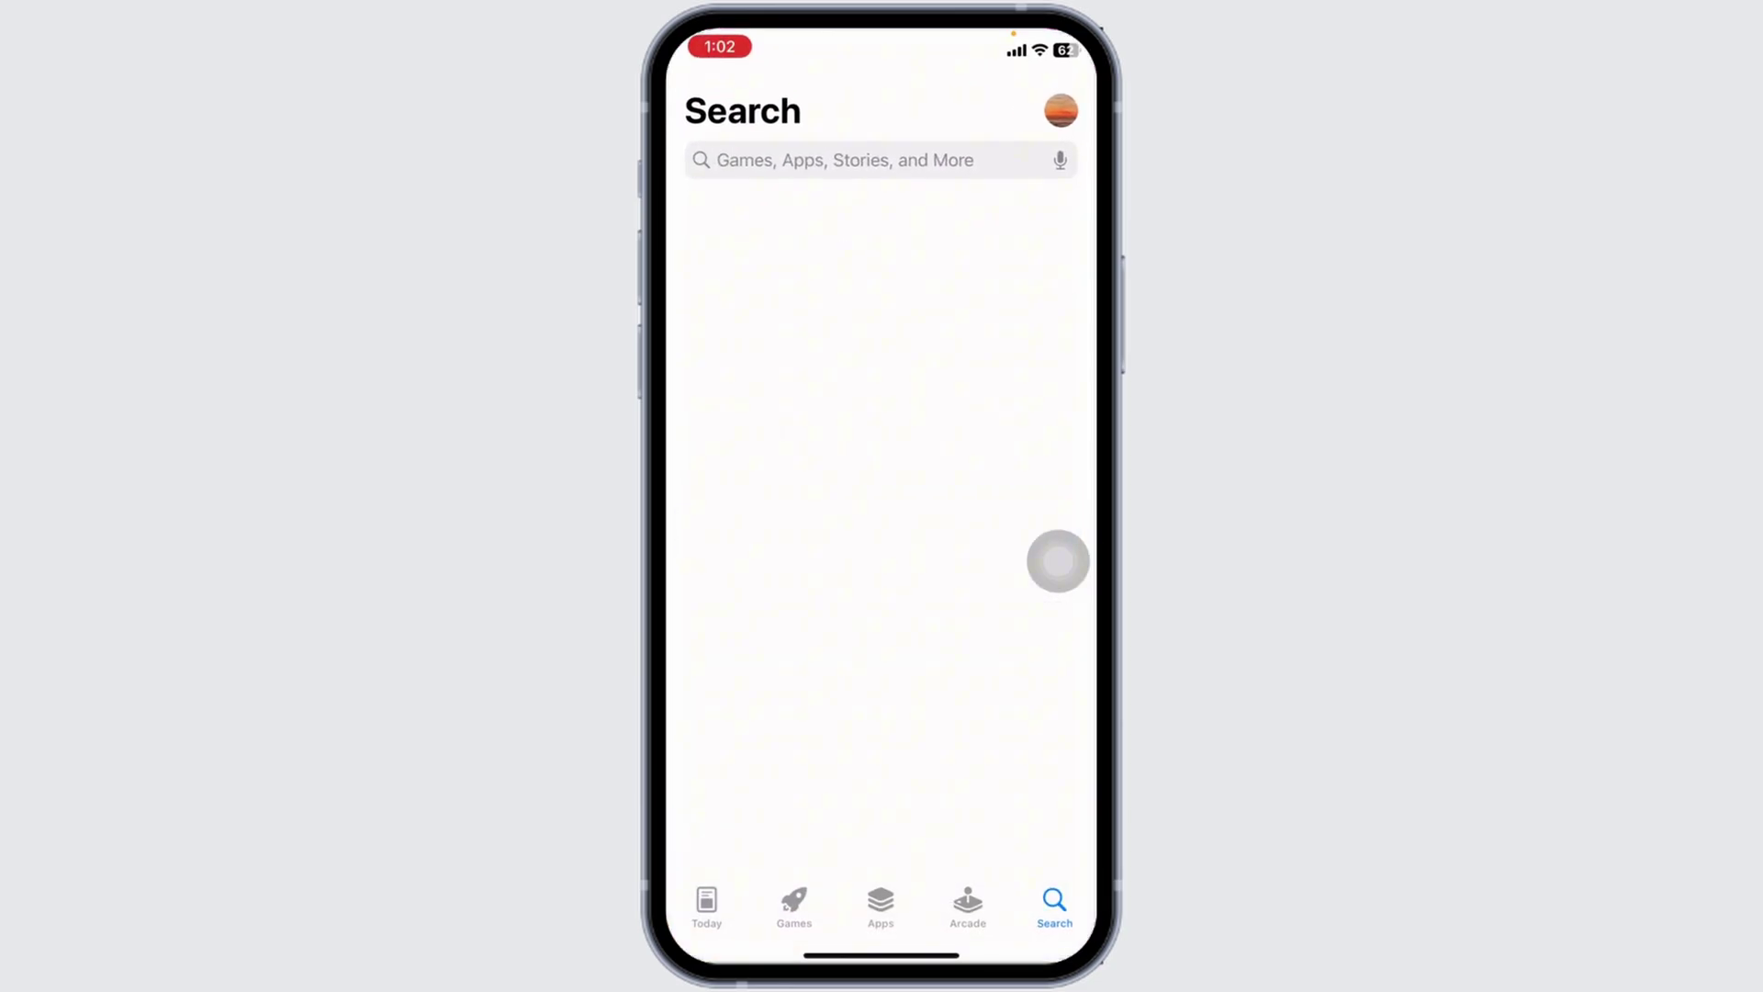
text(ing bank)
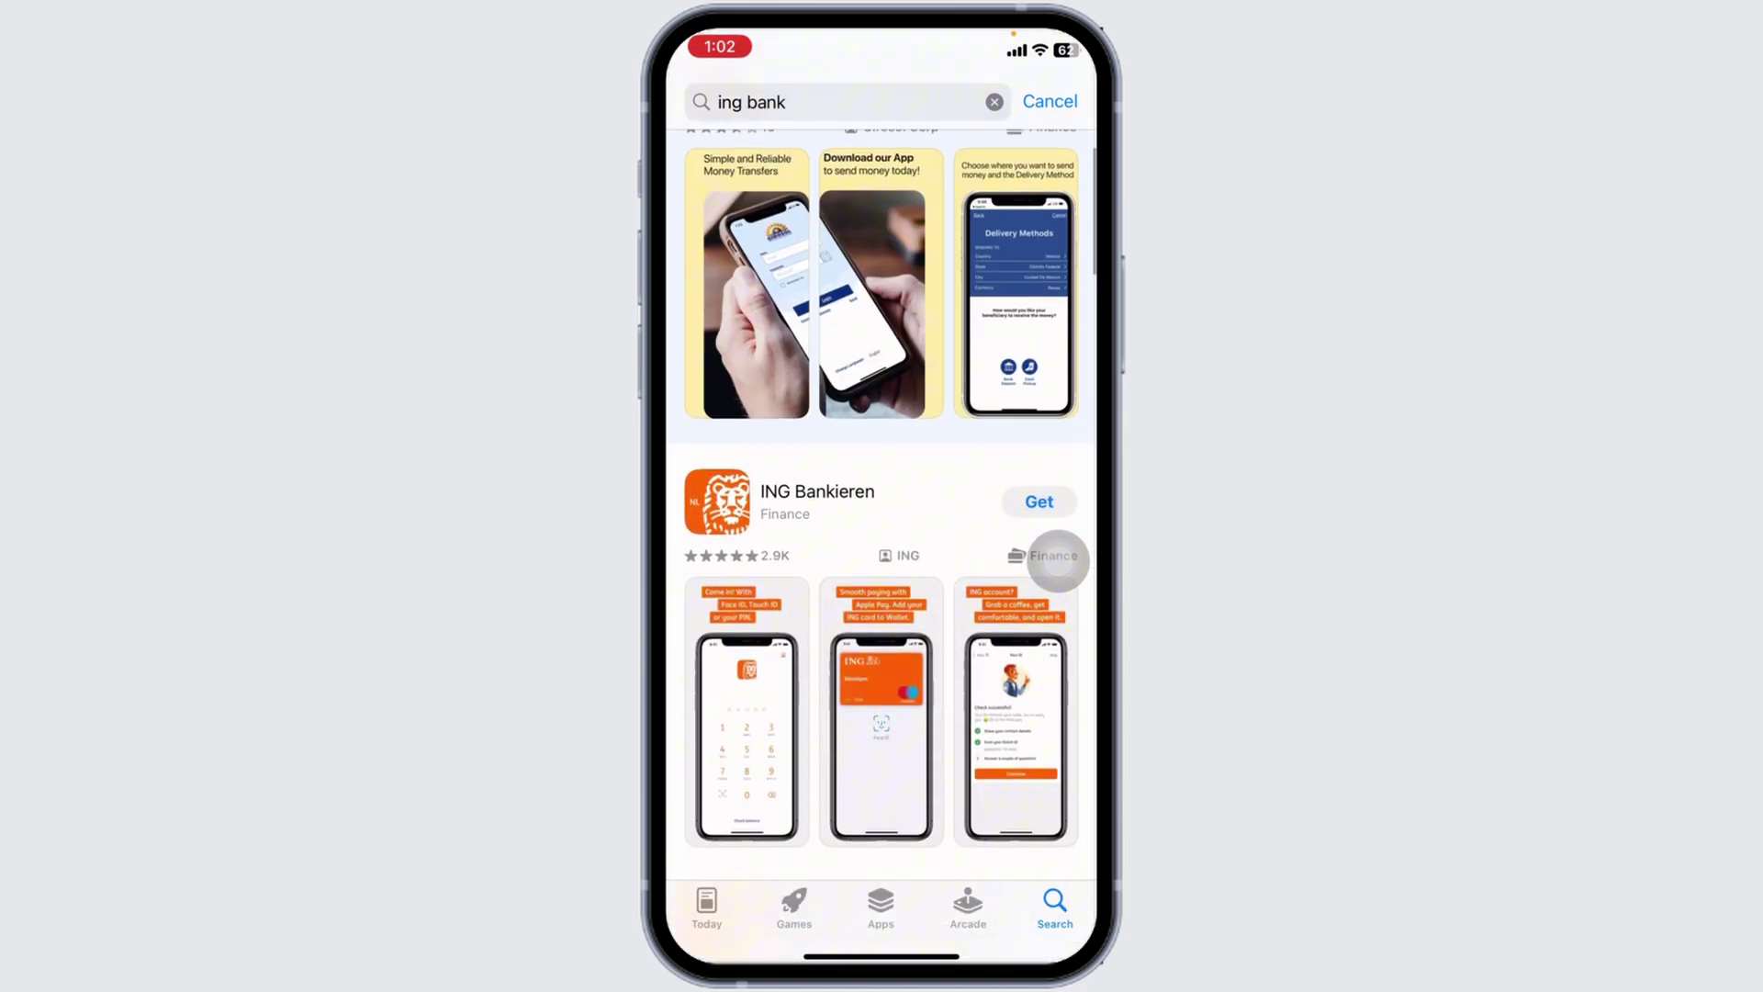
scroll(881, 497, down, 2)
scroll(882, 496, down, 3)
scroll(1058, 560, down, 1)
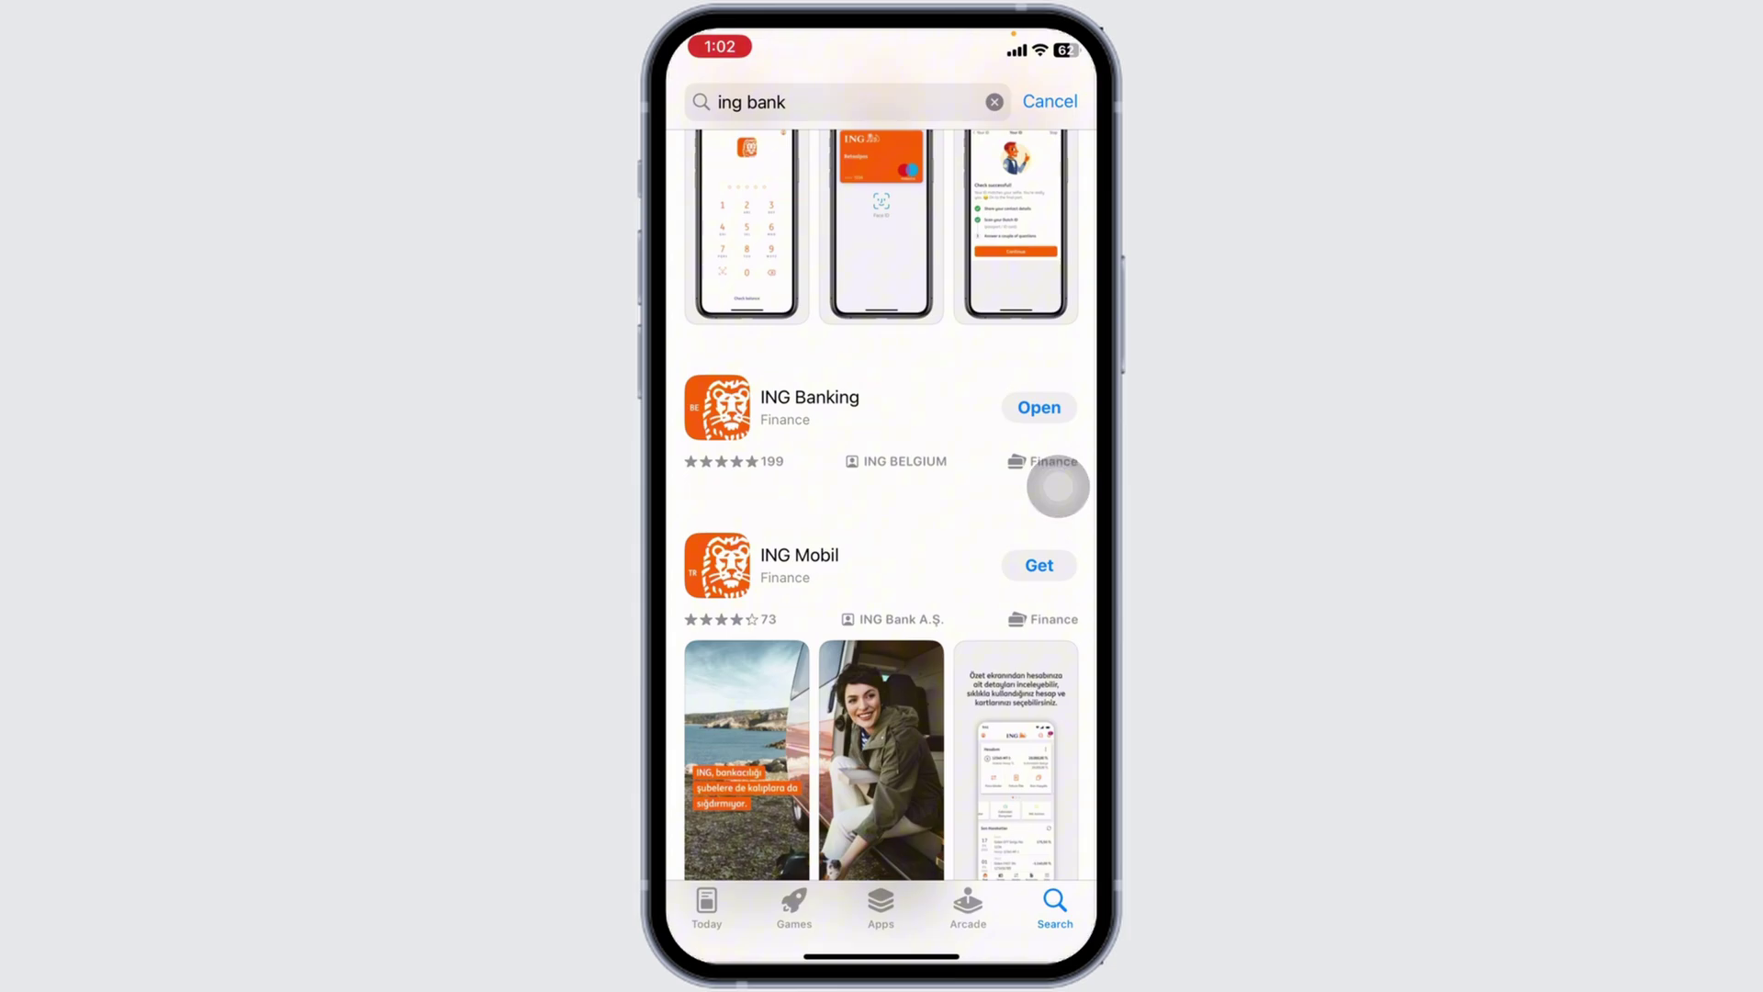
key(super+shift+h)
- Open ING Banking's storage page under Settings > General > iPhone Storage
click(830, 142)
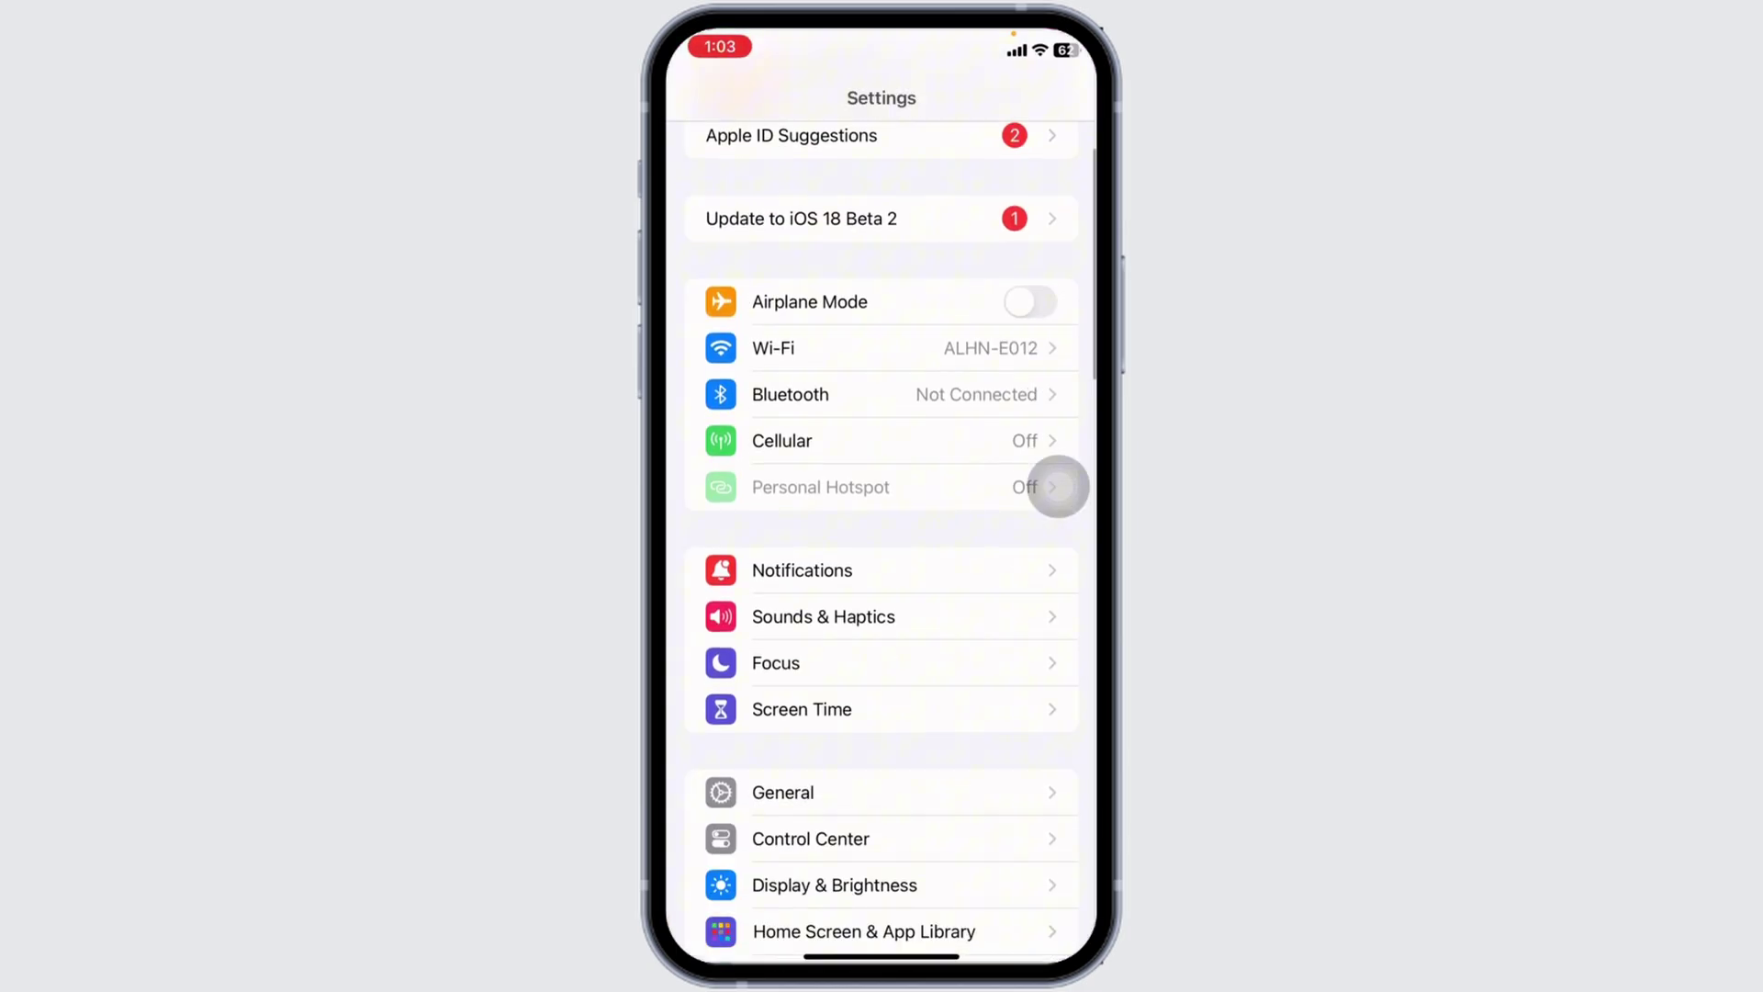
click(1056, 613)
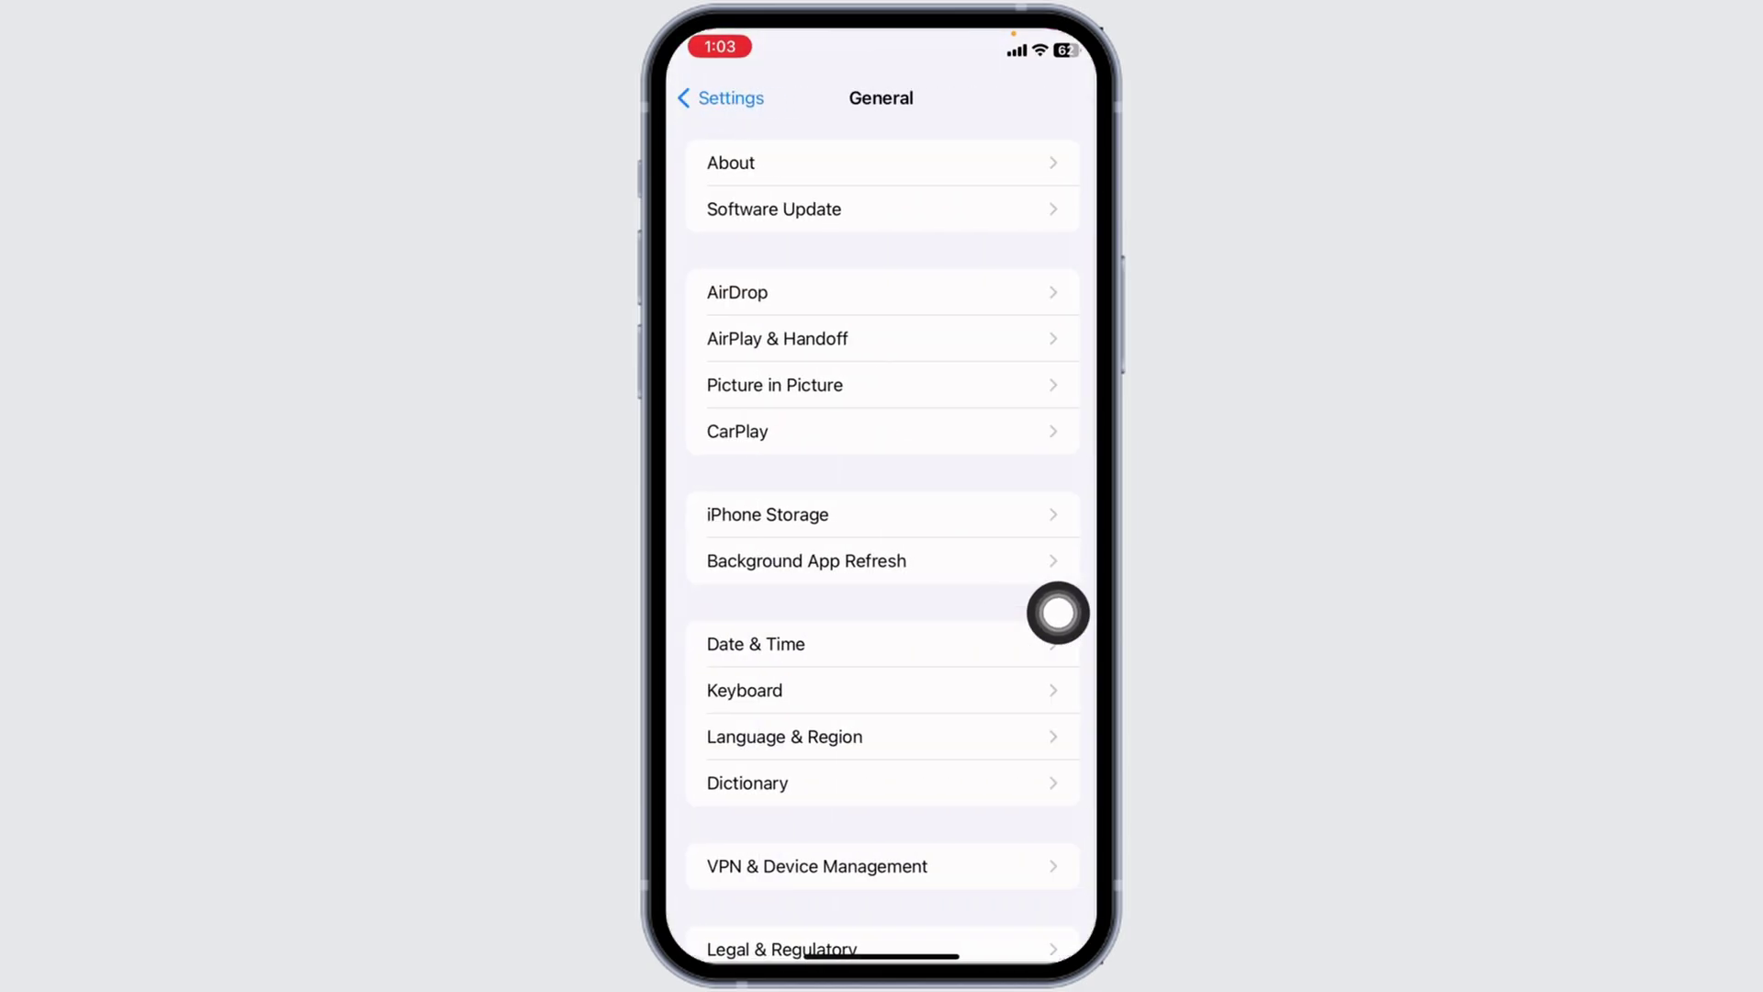
click(1055, 516)
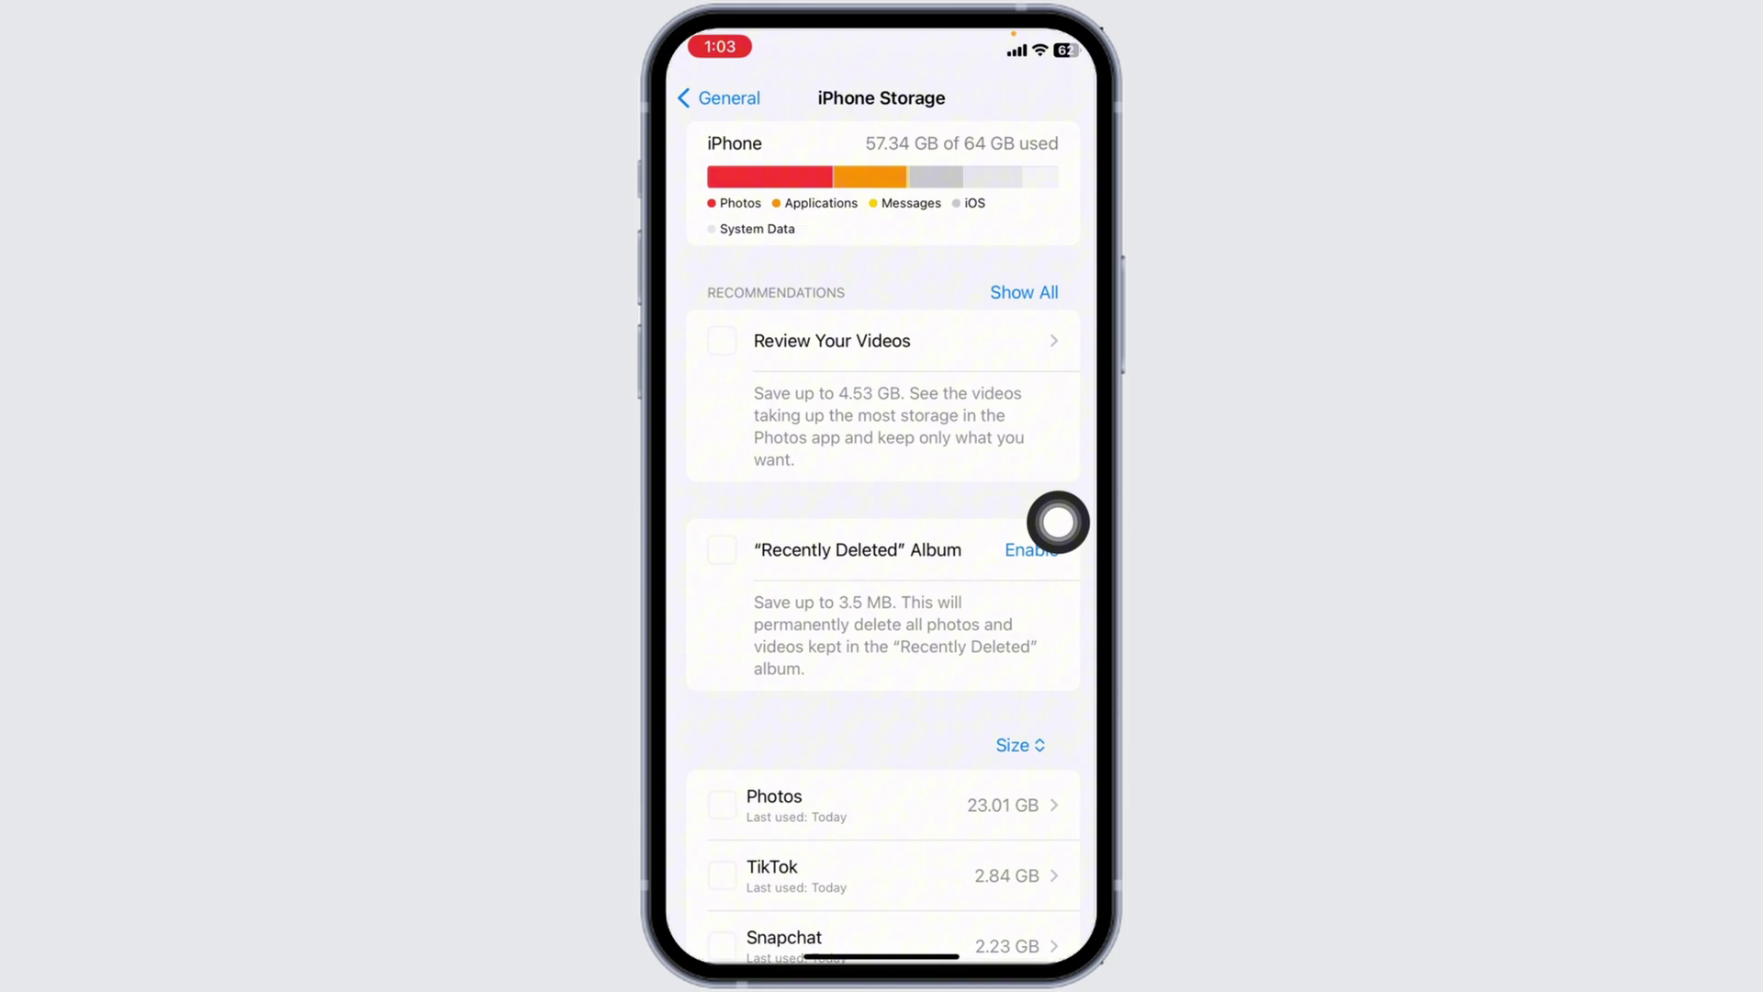
scroll(1058, 522, down, 10)
scroll(1058, 522, down, 2)
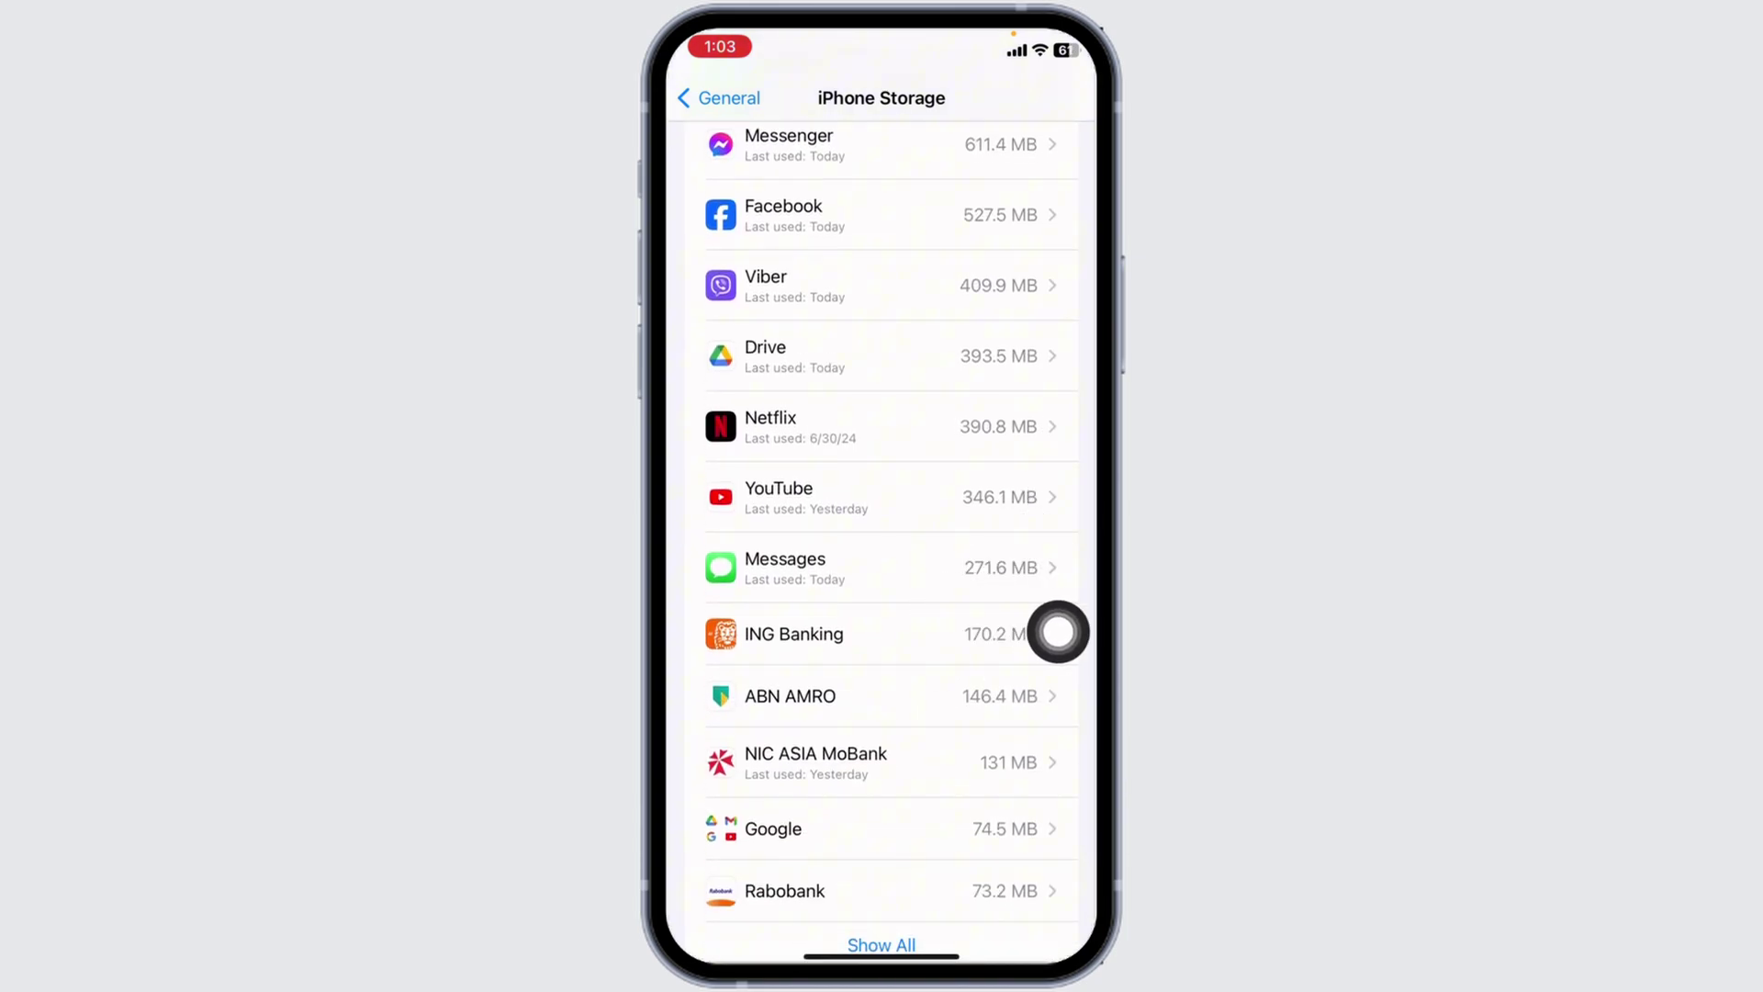
click(1058, 632)
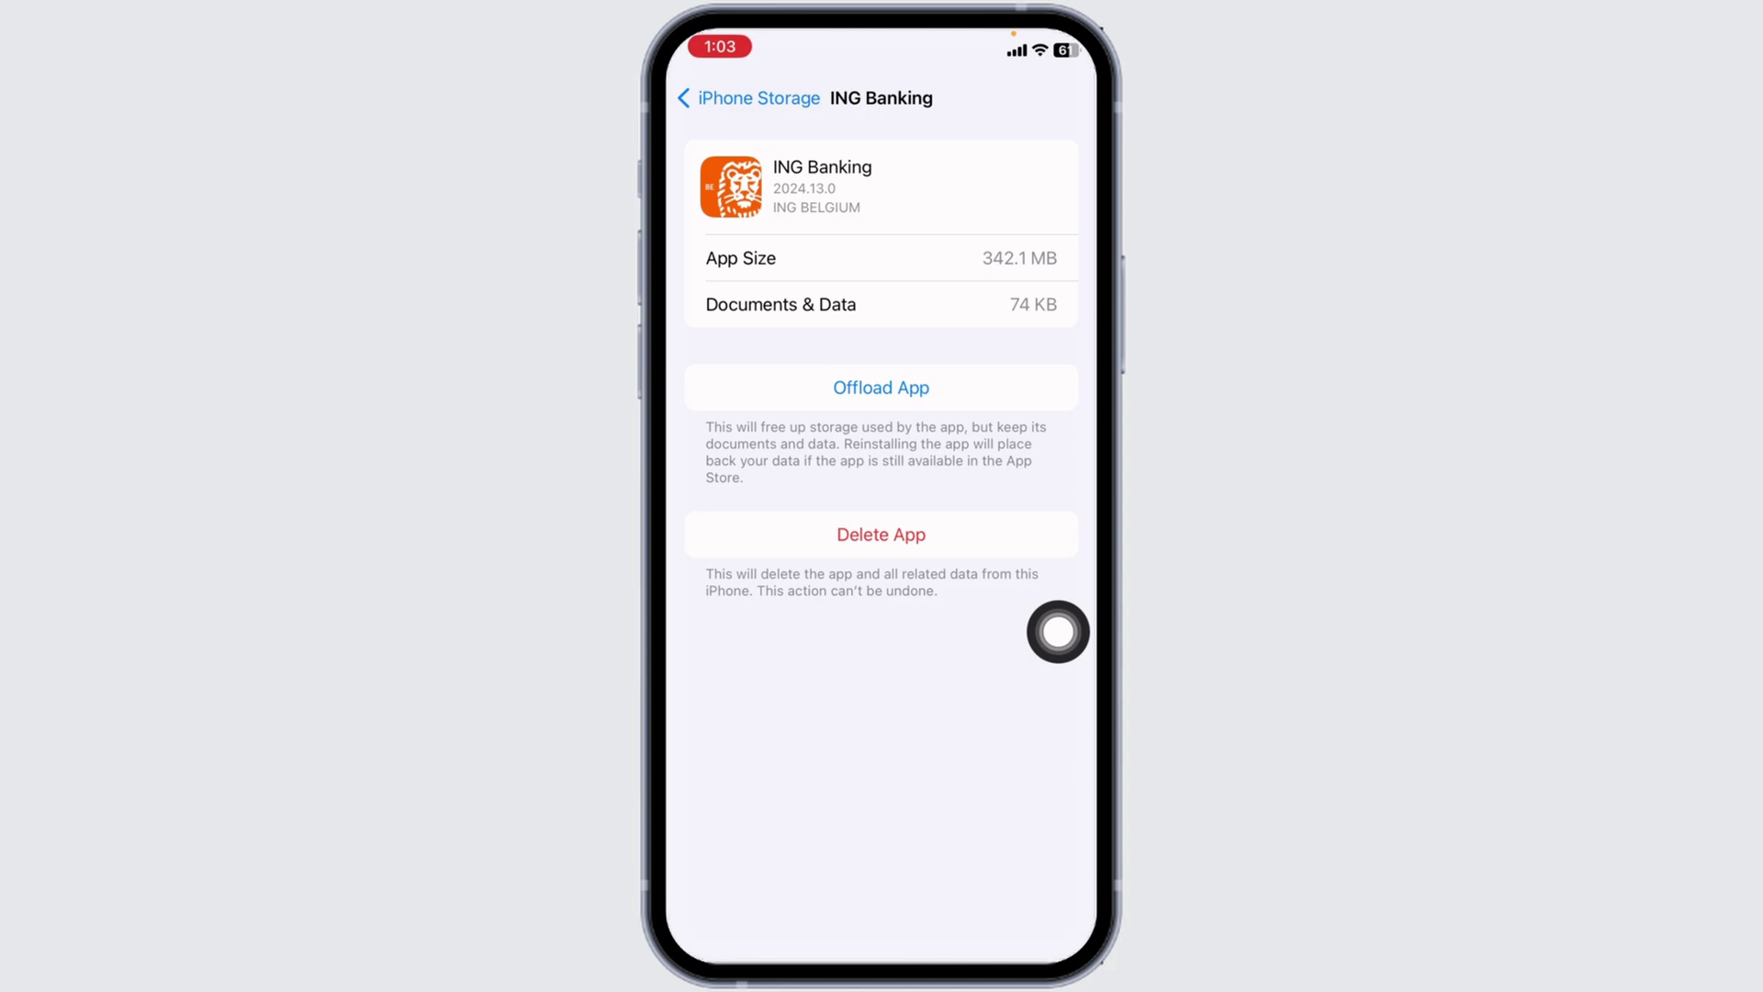
- Offload the ING Banking app and confirm
click(1057, 433)
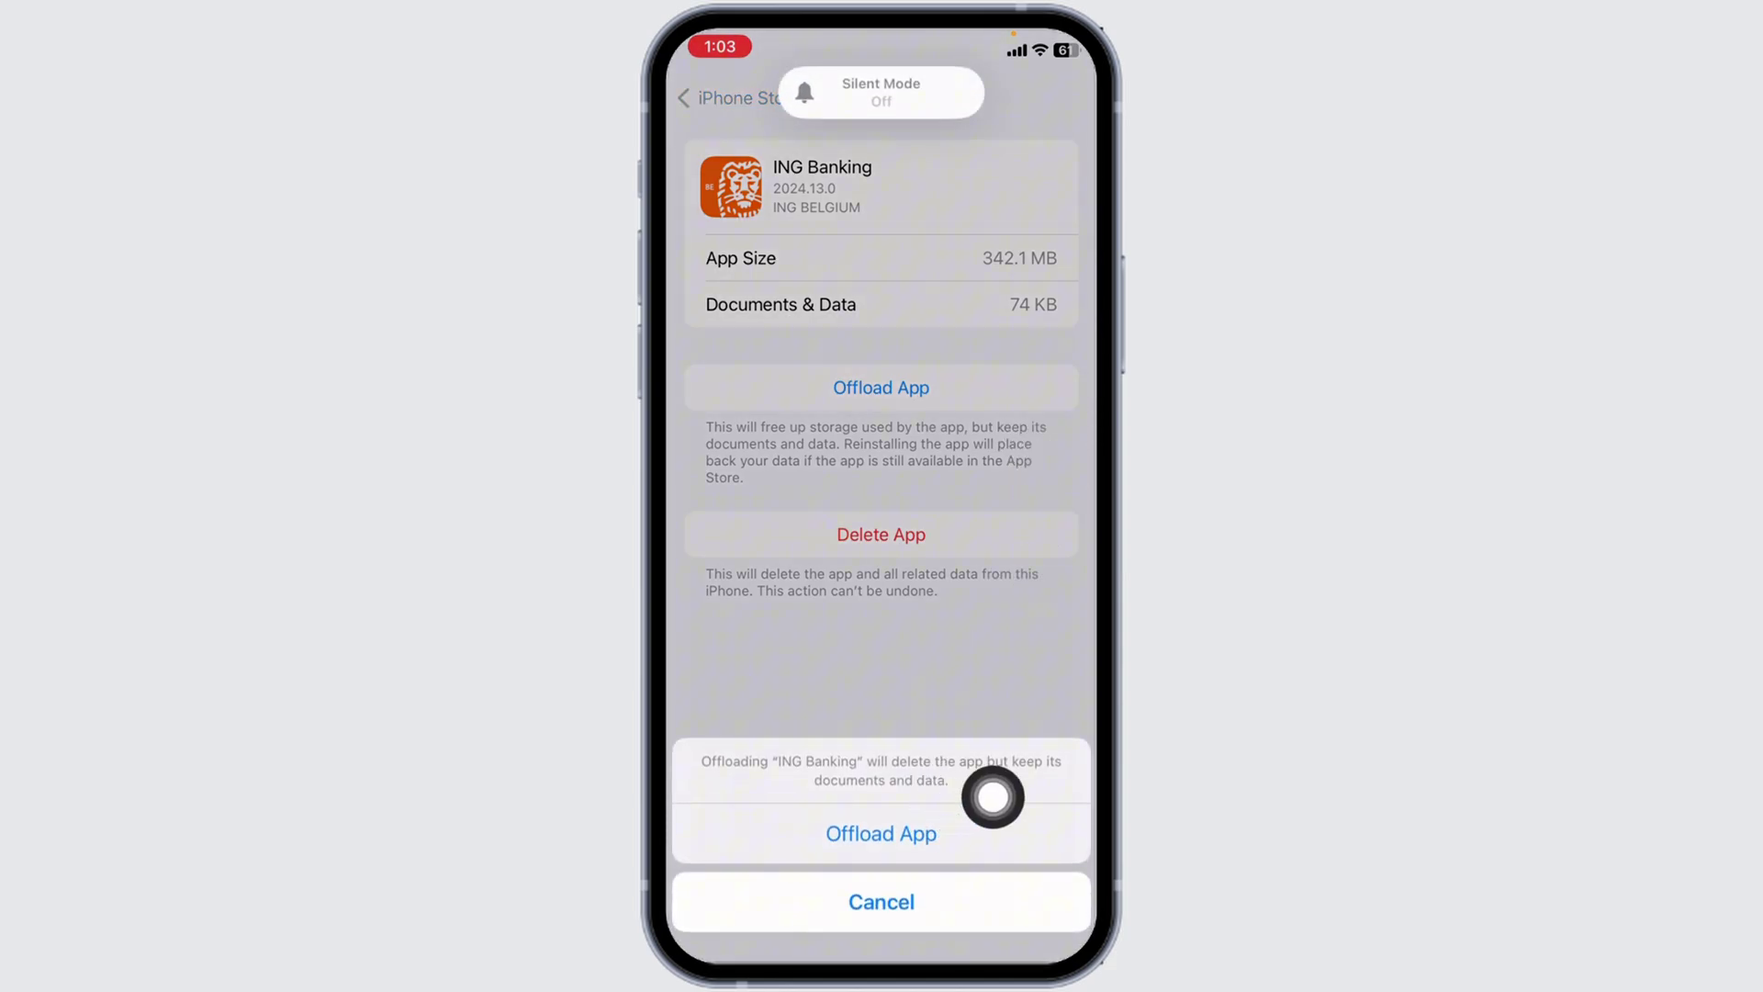
click(1059, 787)
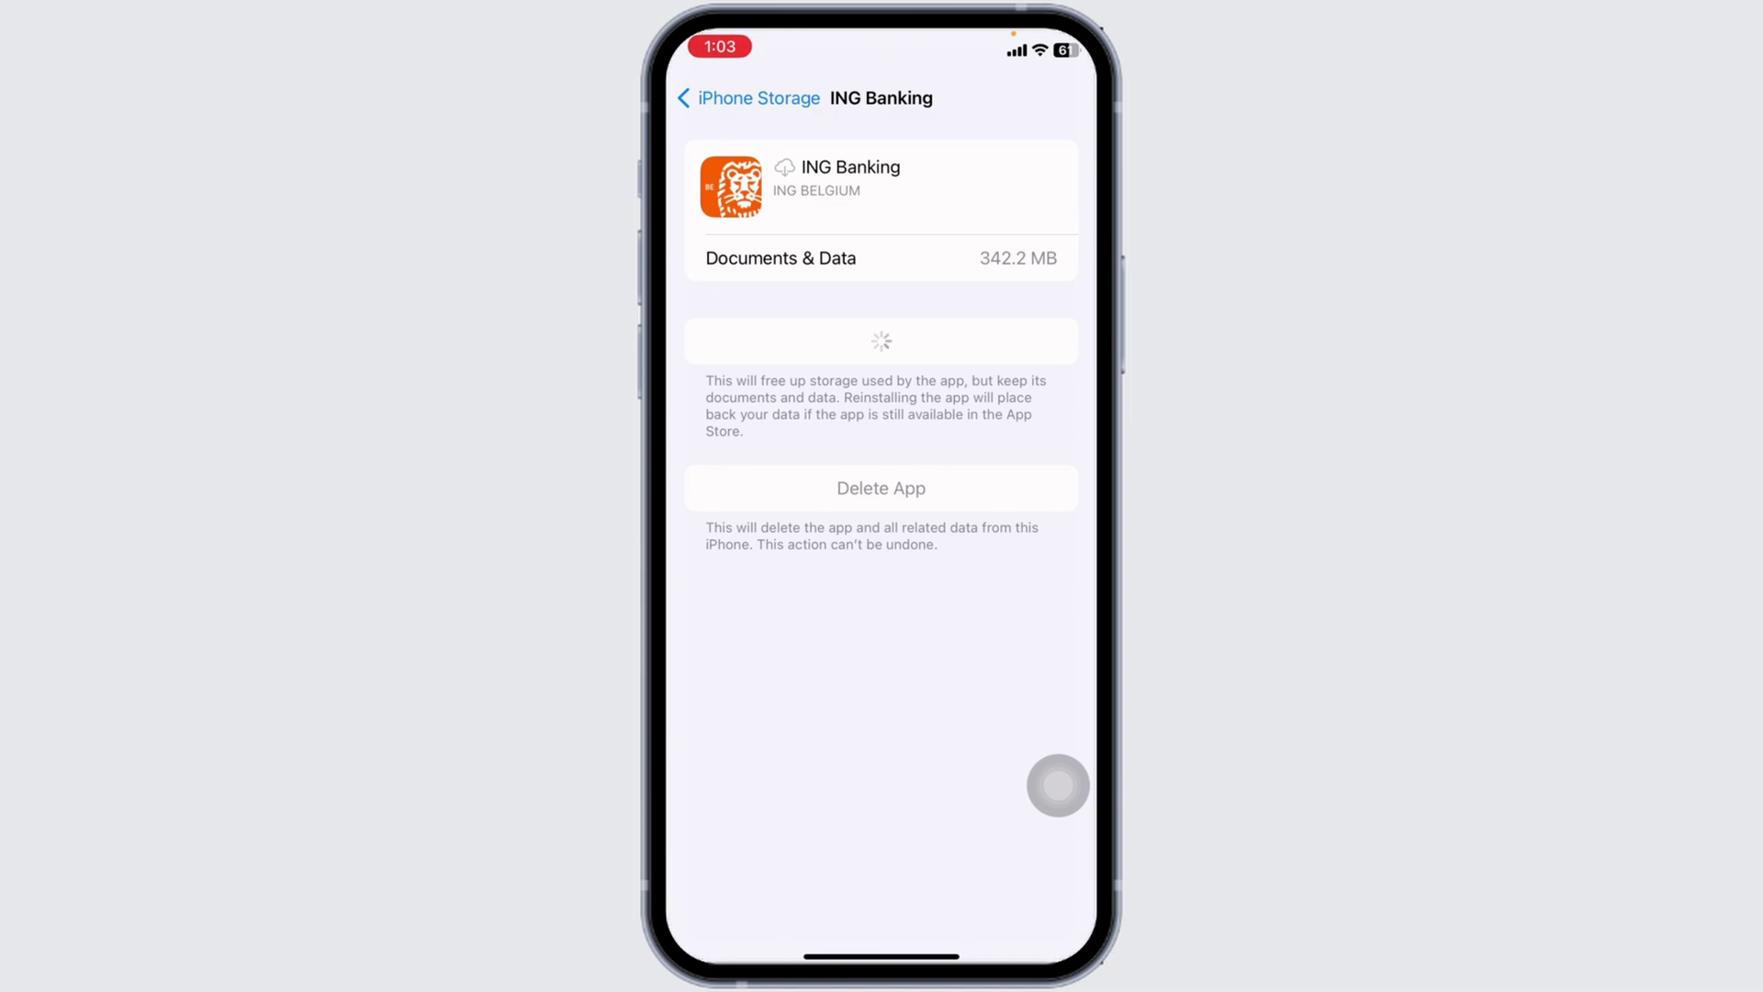
- Delete the ING Banking app and all its data, confirming the deletion
click(903, 506)
click(1046, 774)
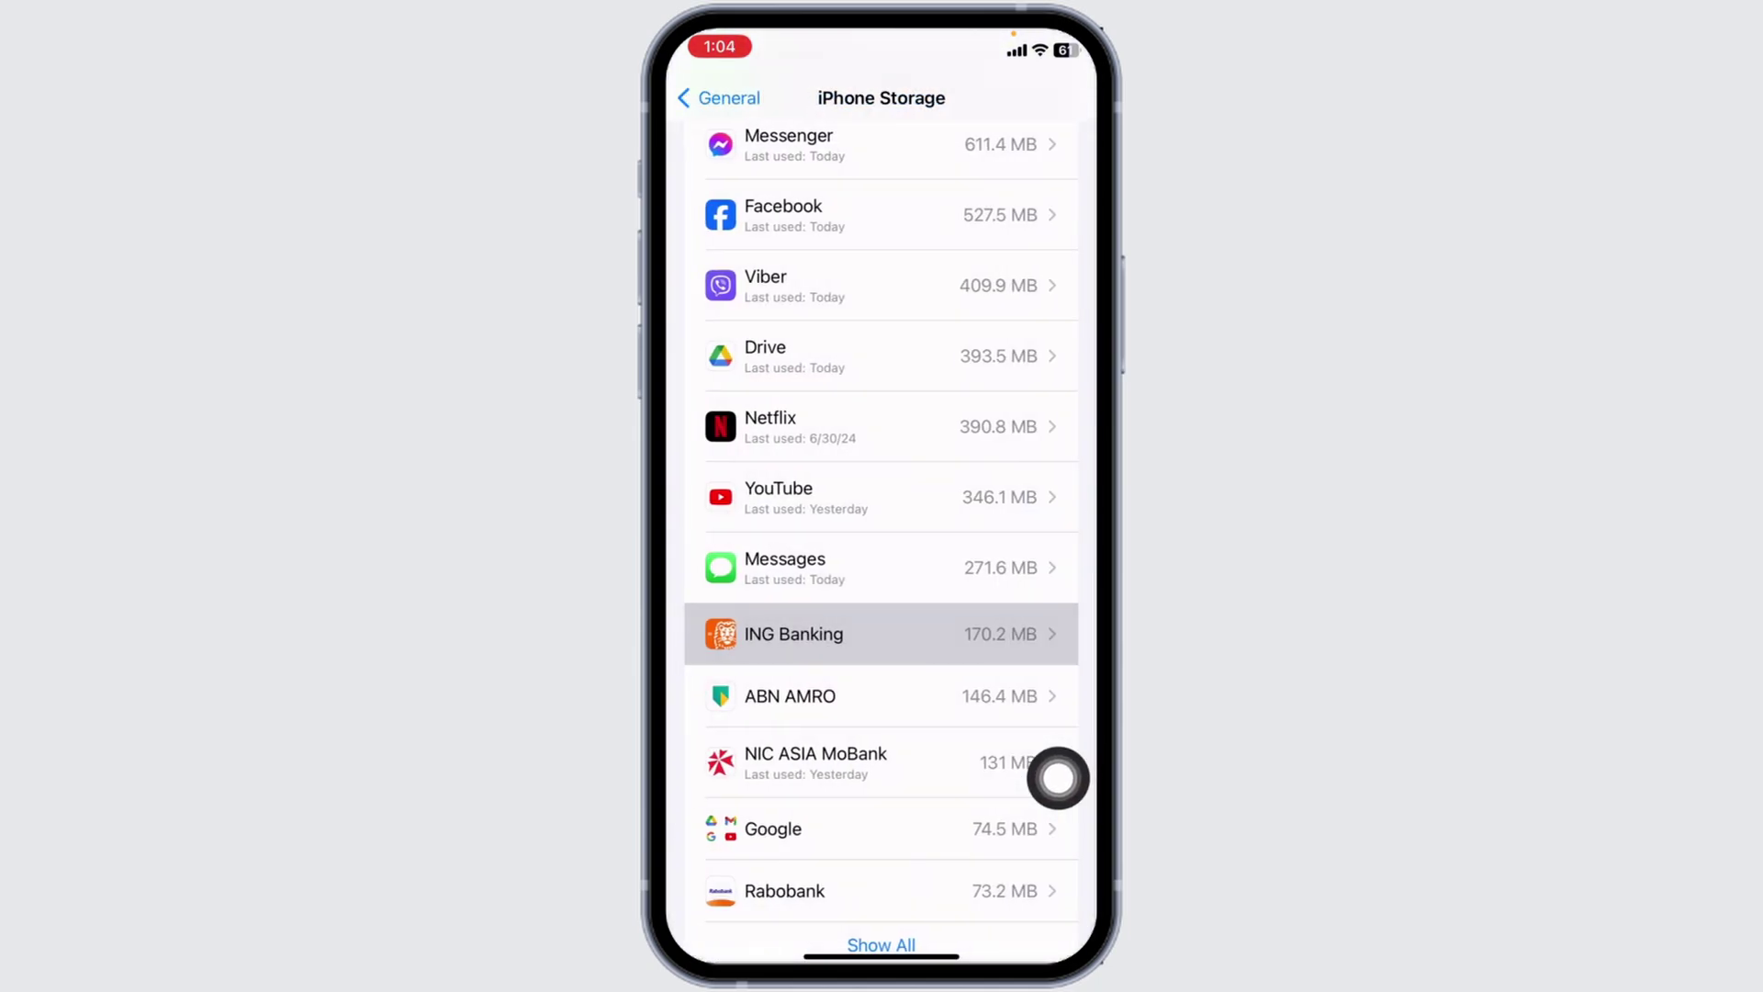
- Switch from Settings back to App Store's 'ing bank' results showing ING Banking's re-download icon
click(1059, 779)
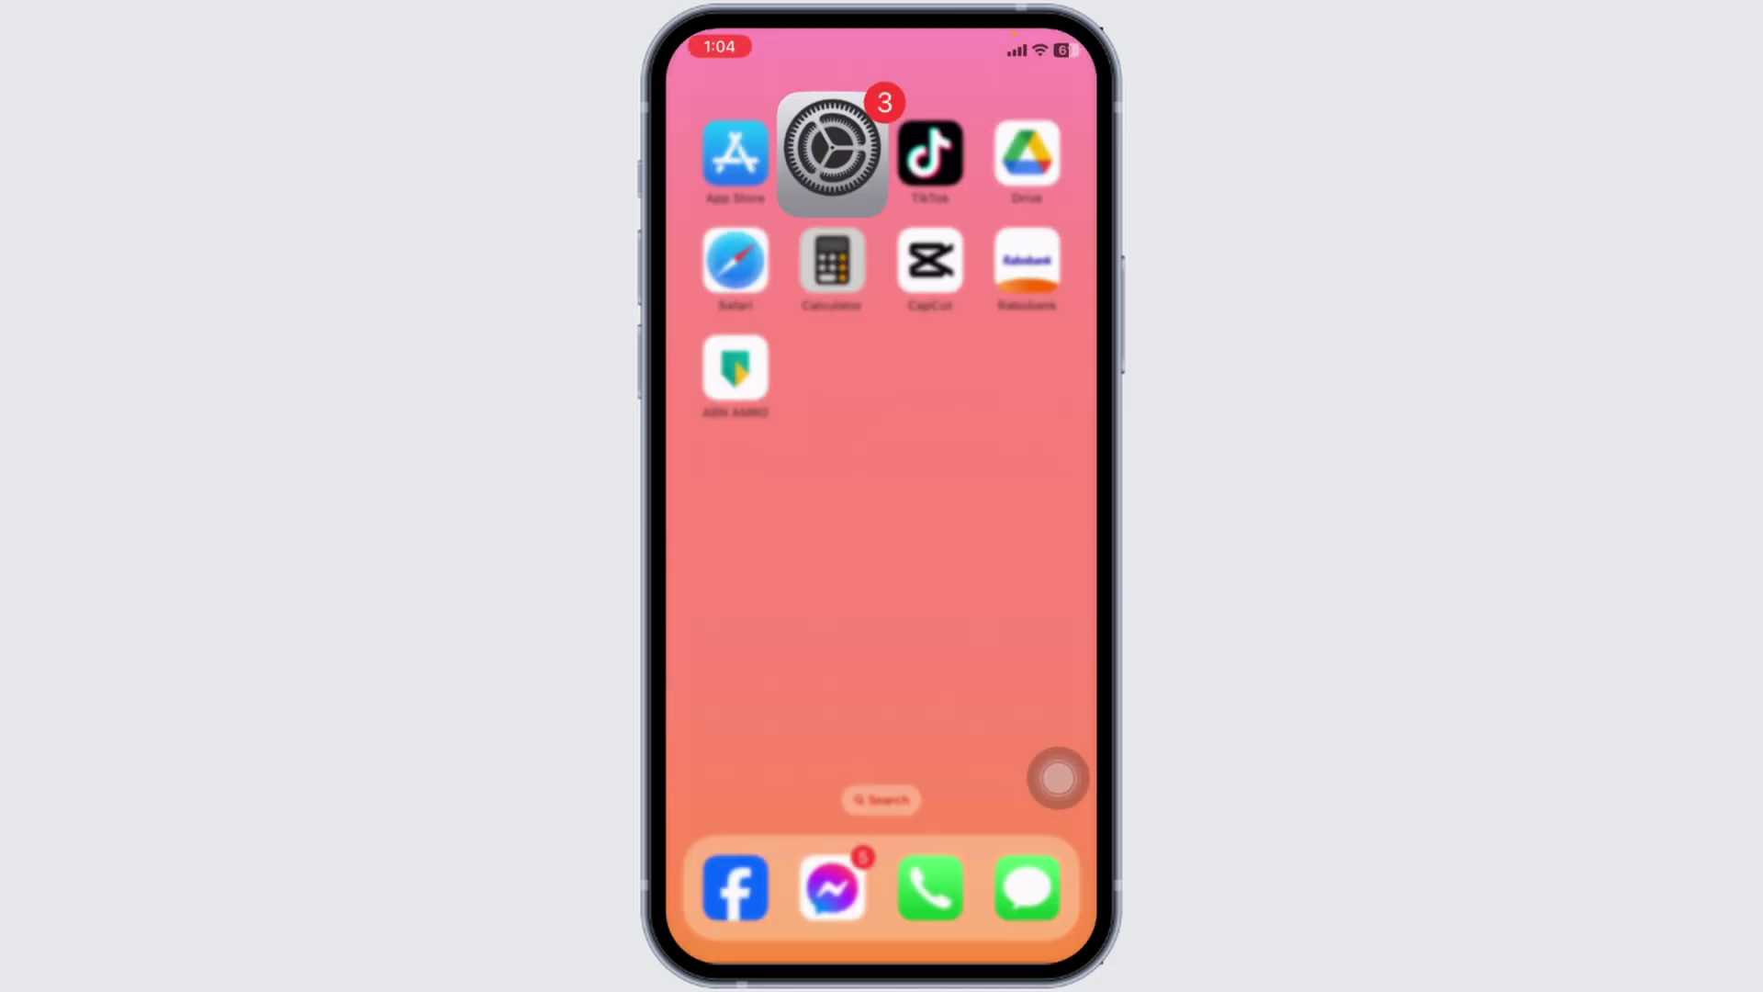
double_click(1058, 778)
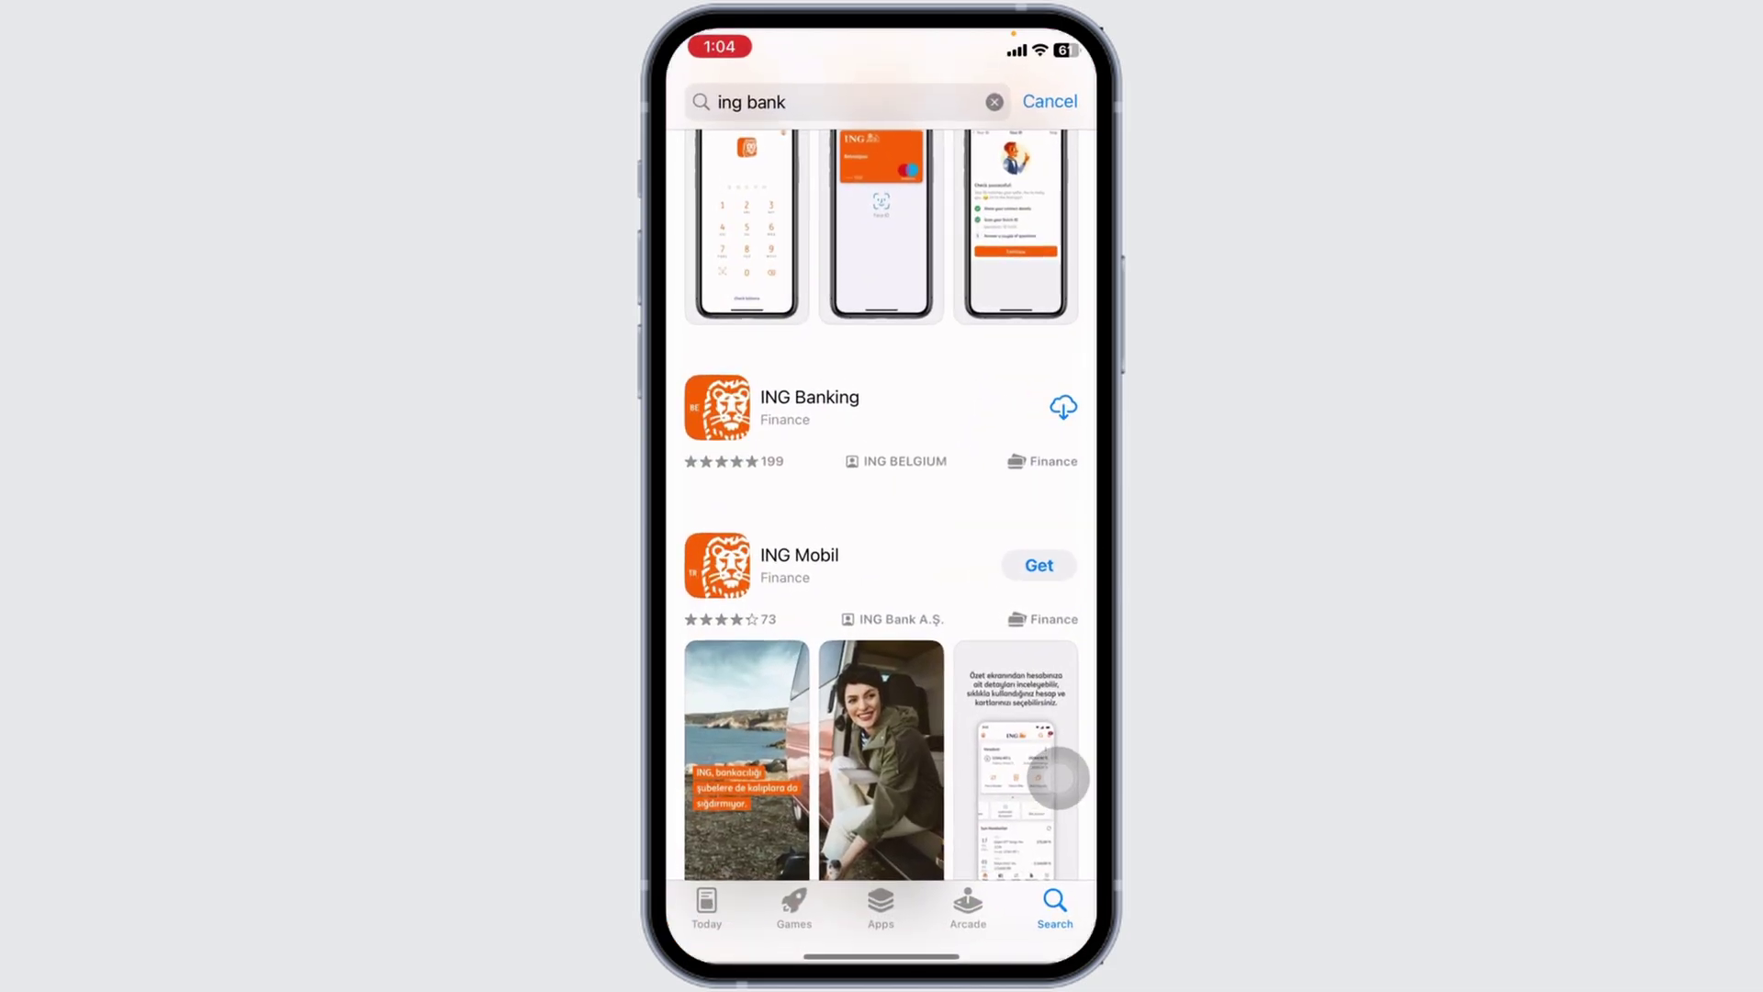